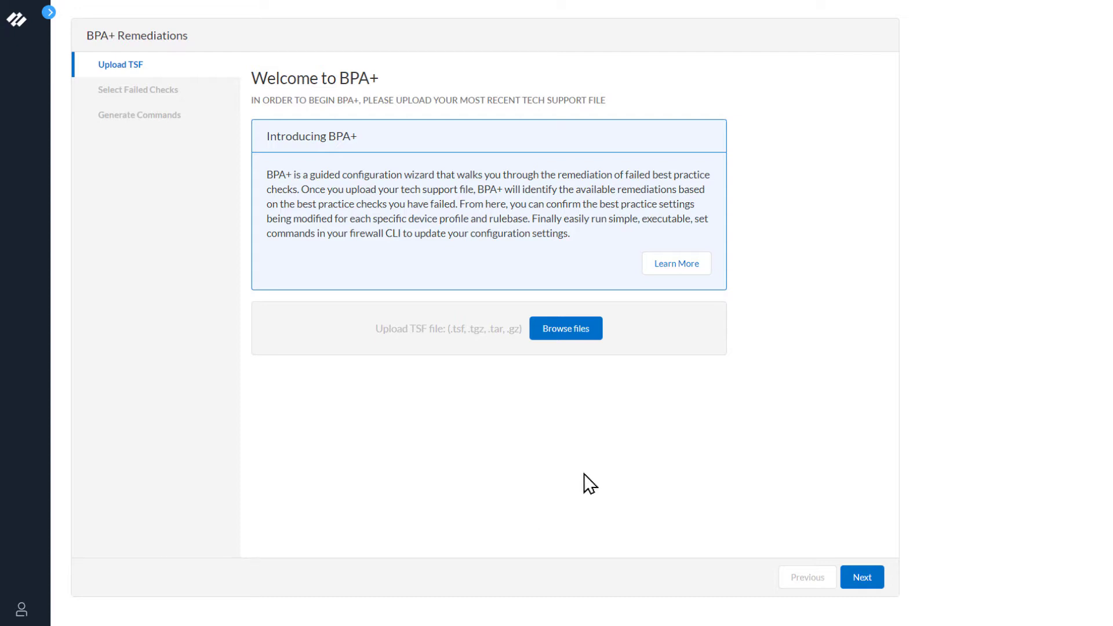
- Upload 20211216_2159_techsupport.tgz from Tech Support Files > 12-16-21 to BPA+ Remediations
left_click(578, 332)
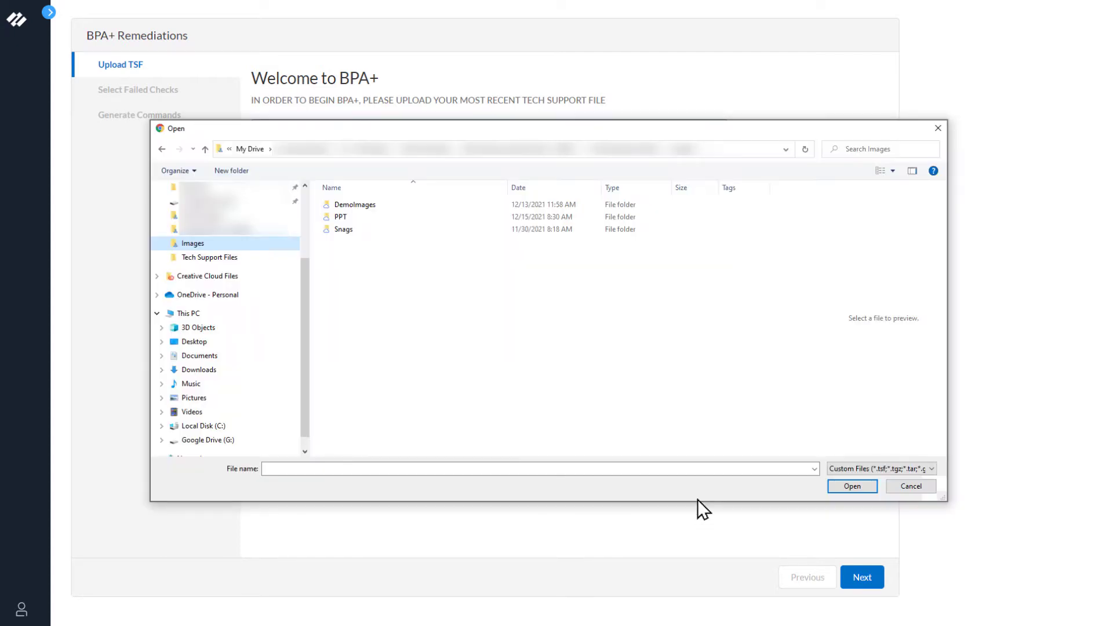
left_click(204, 258)
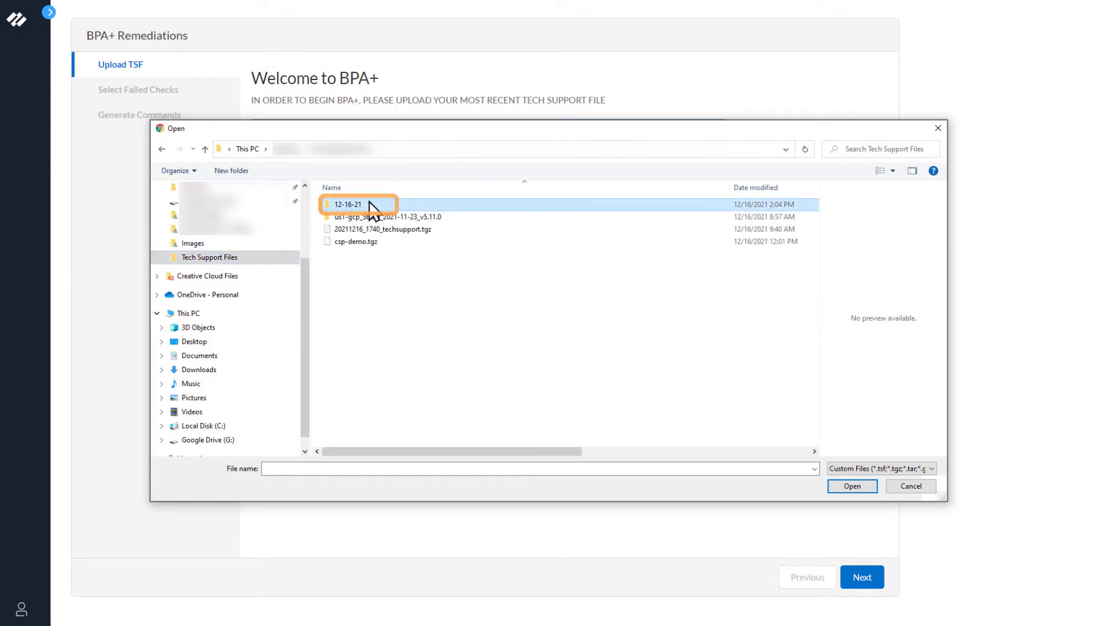
double_click(371, 204)
left_click(370, 204)
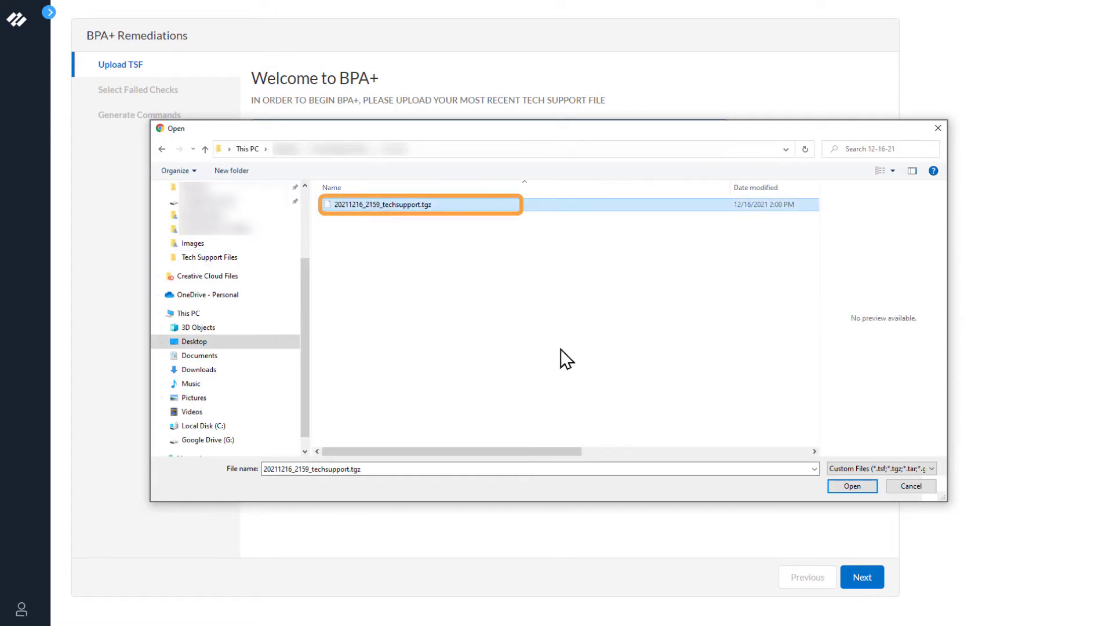
left_click(851, 488)
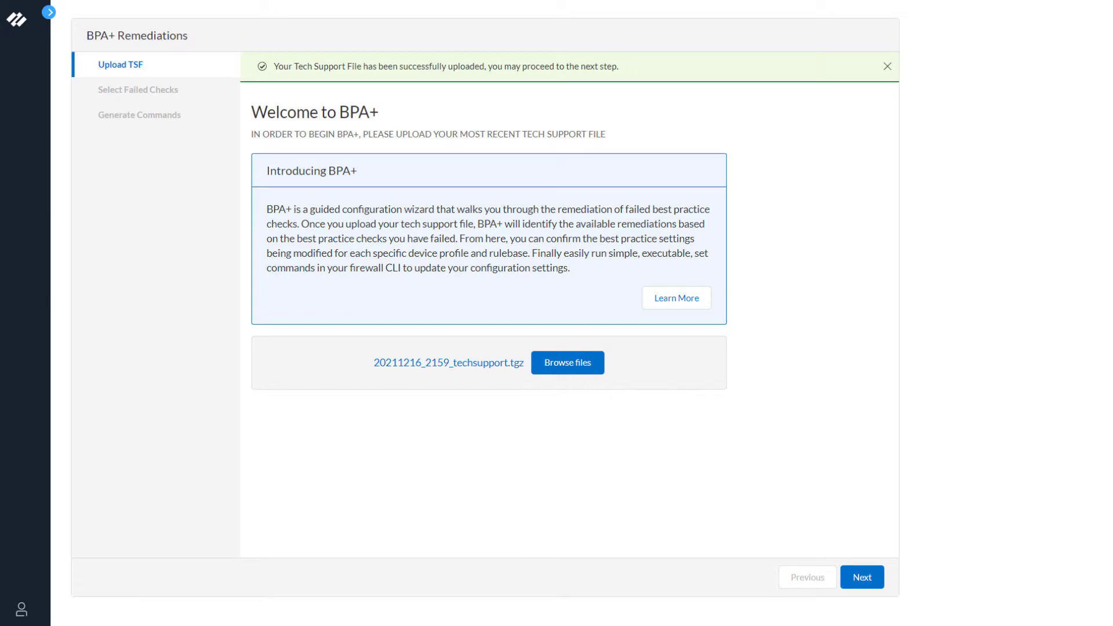
- Skip CLI setup, select only the Malicious IP Address Feed (Inbound) policy check, and continue
left_click(862, 578)
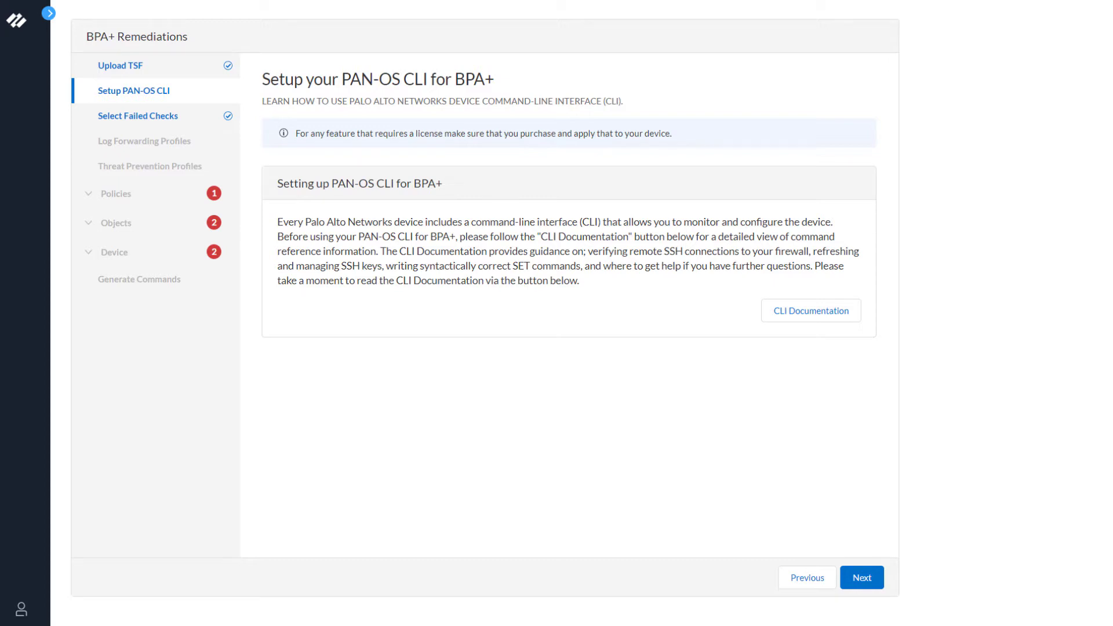
left_click(863, 578)
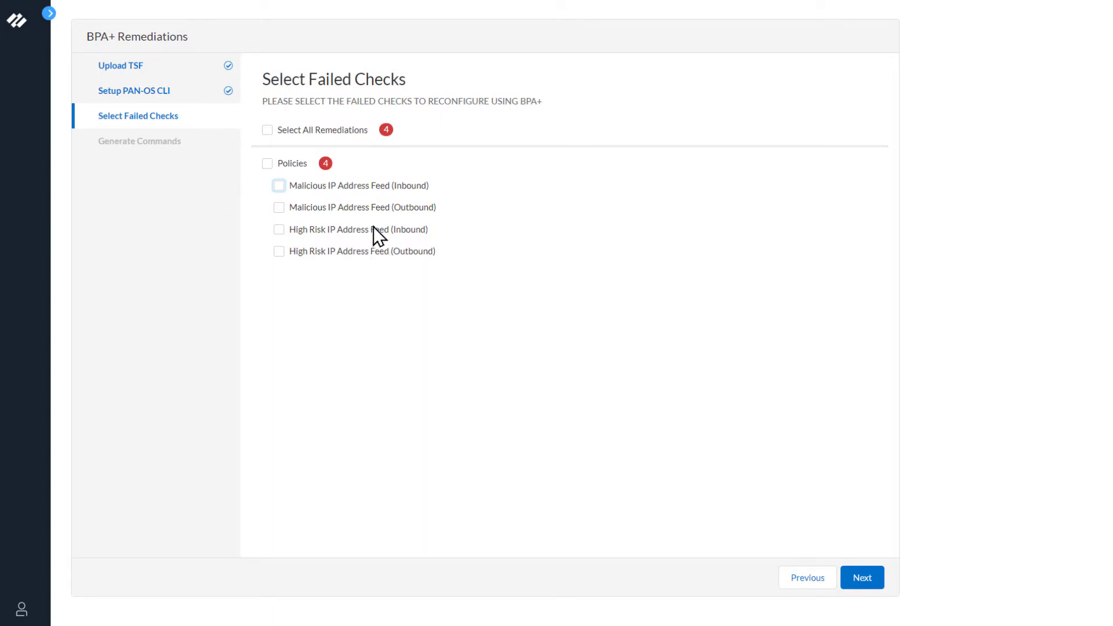
left_click(279, 186)
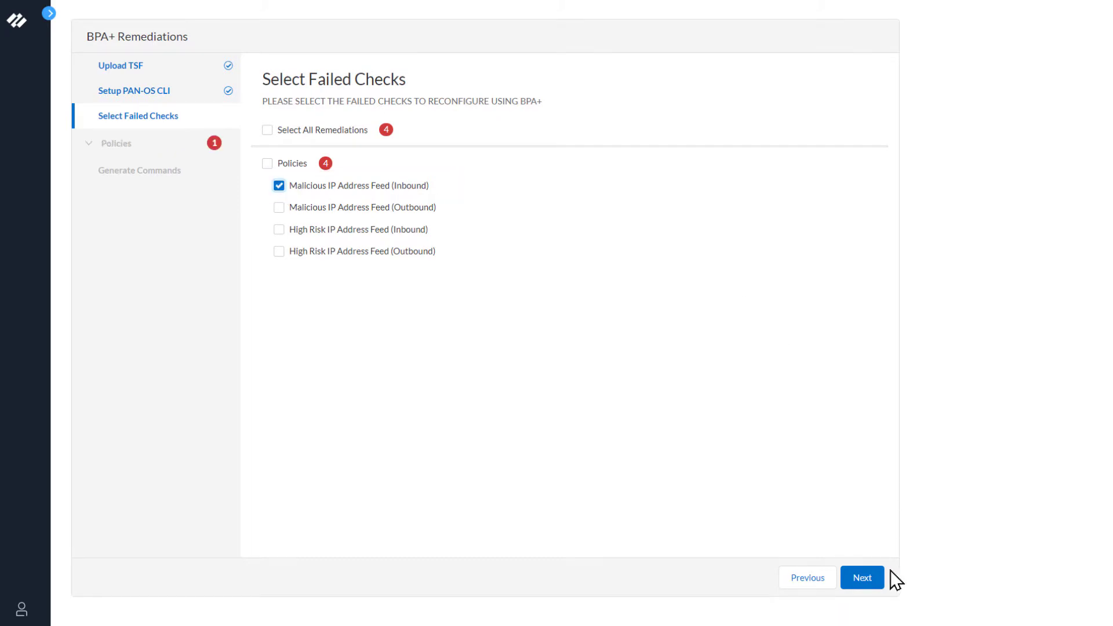
left_click(877, 578)
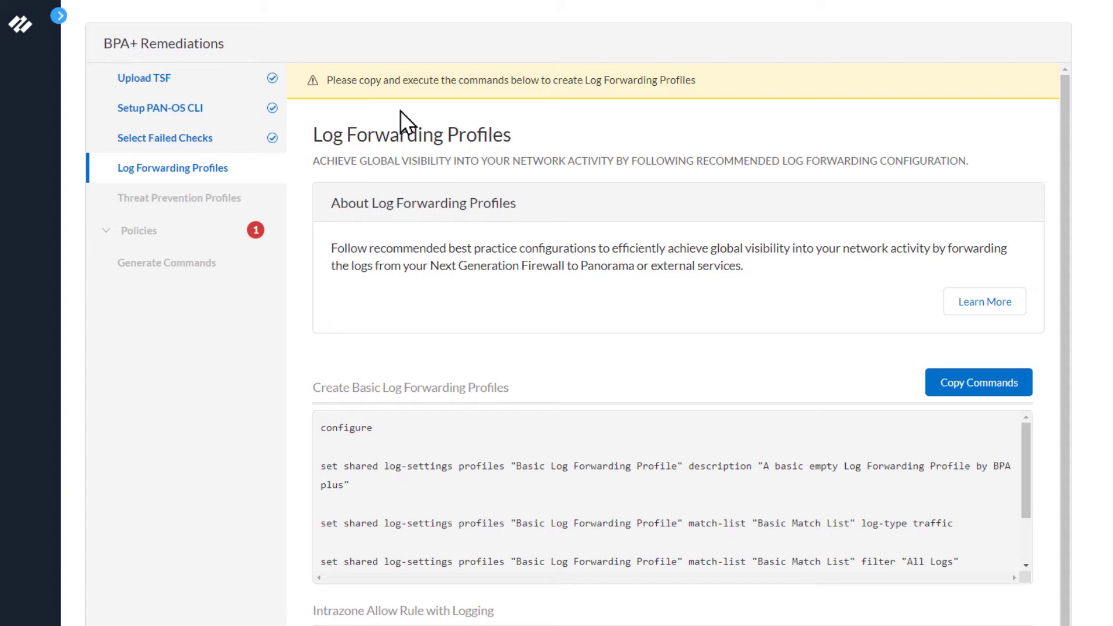
- Copy the Create Basic Log Forwarding Profiles commands to the clipboard
left_click(996, 397)
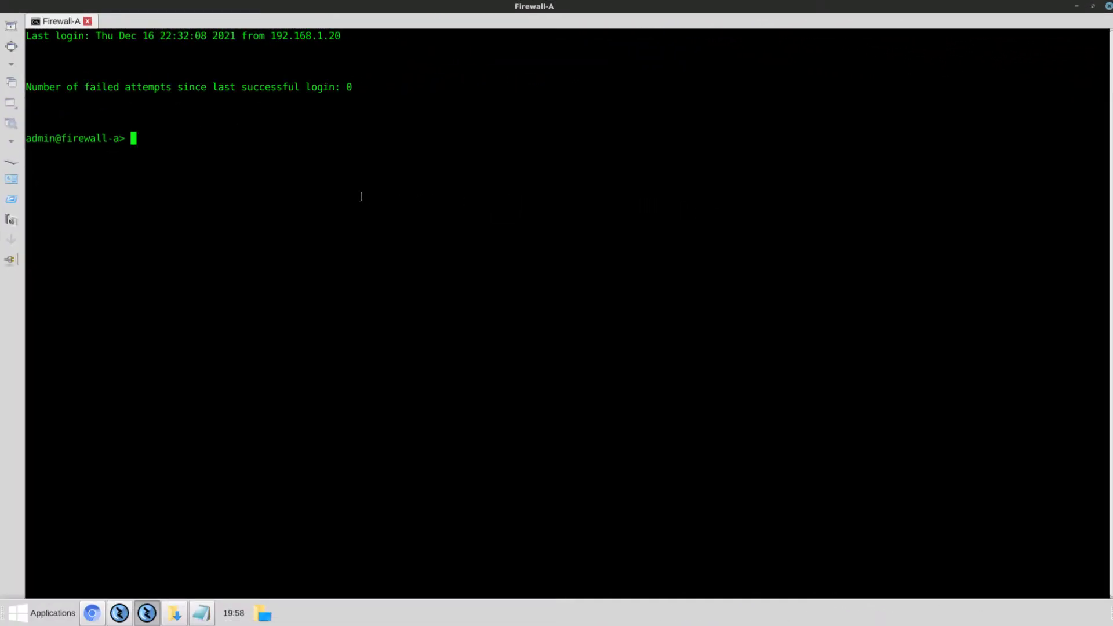
- Paste the log forwarding profile commands at the admin@firewall-a> prompt to run them
right_click(142, 139)
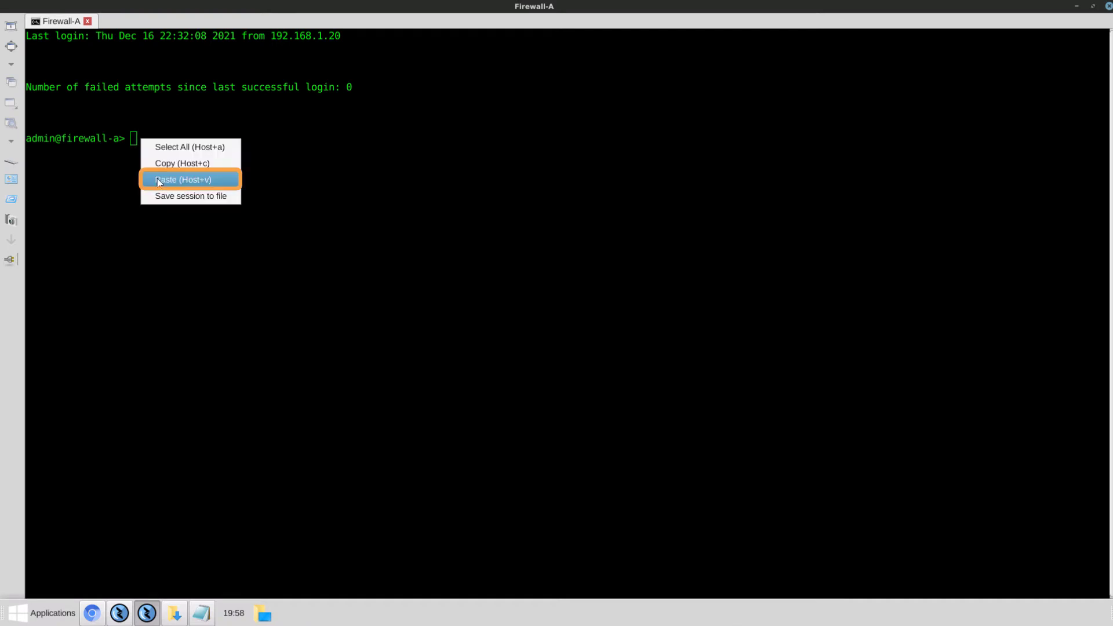
left_click(160, 181)
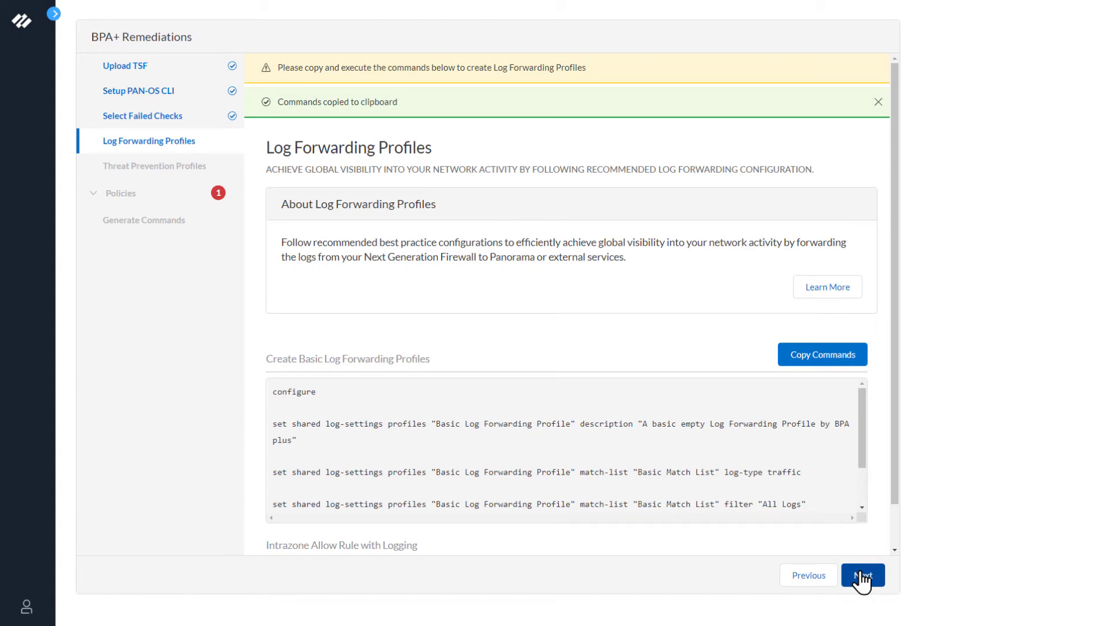
- Advance to the Malicious IP Address Feed (Inbound) page and review its best-practice deny rule fields
left_click(863, 577)
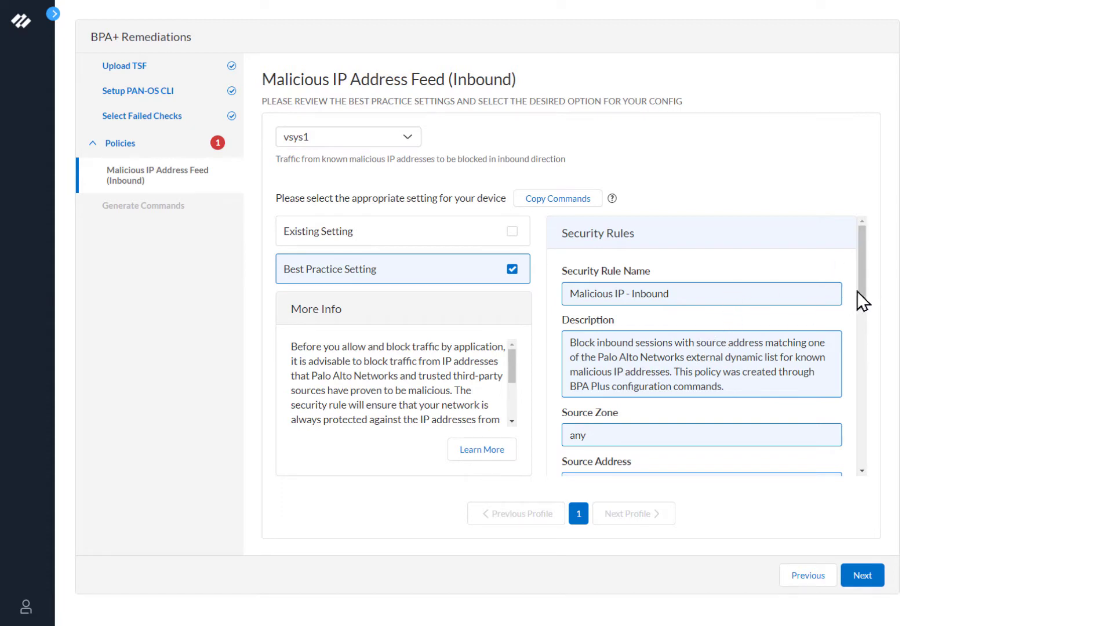
left_click_drag(862, 291, 870, 463)
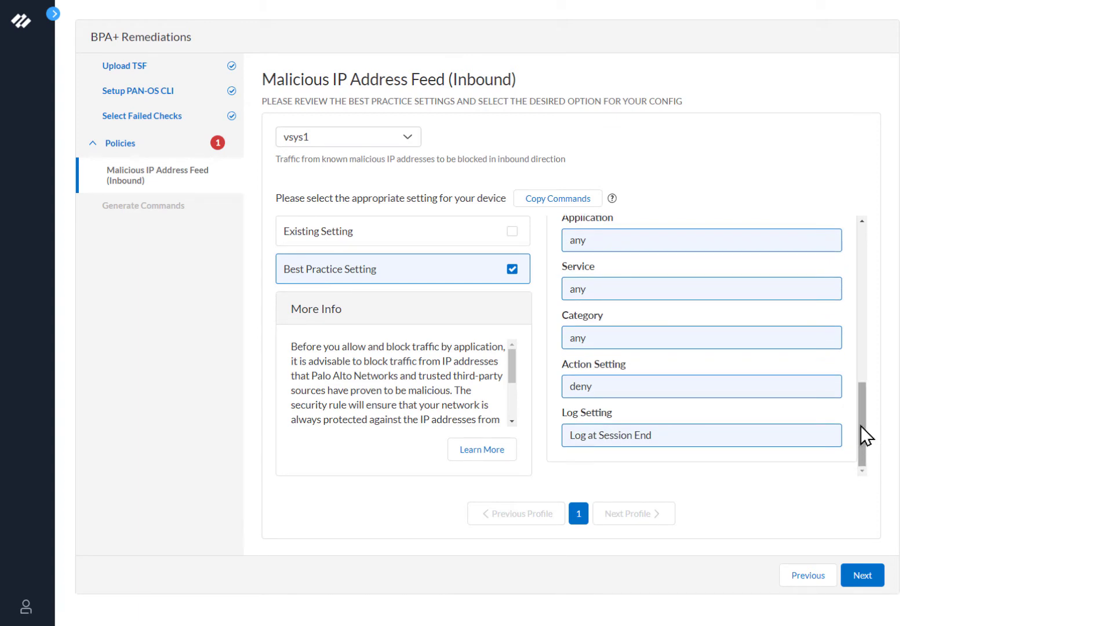
left_click_drag(860, 425, 865, 264)
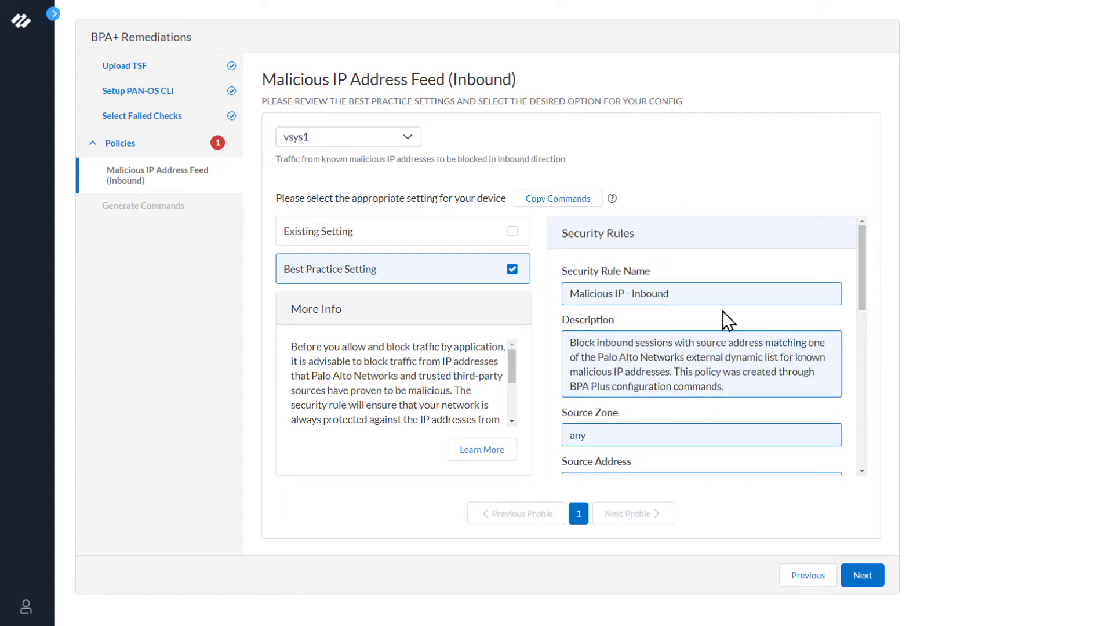
left_click(511, 230)
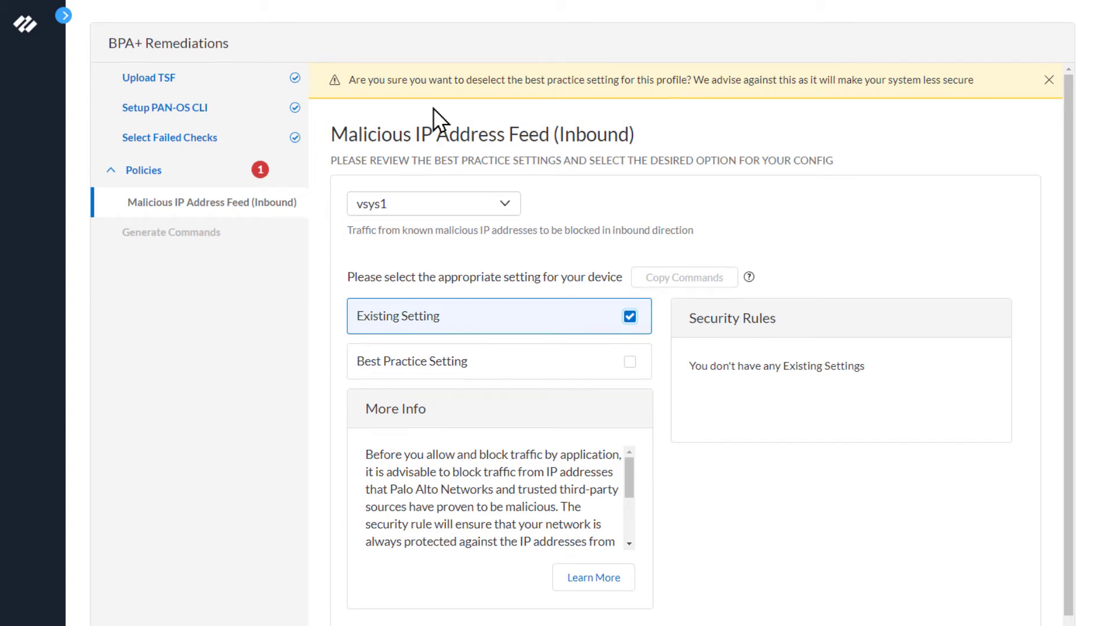
left_click(629, 362)
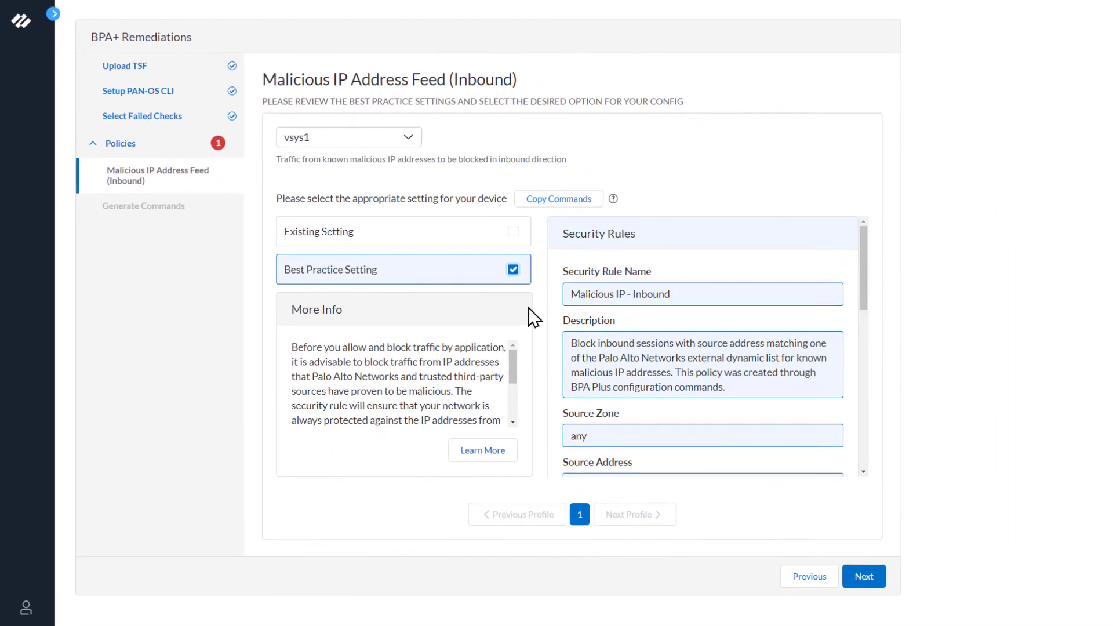
- Advance to Generate Set Commands to produce the Malicious IP - Inbound rule commands
left_click(864, 578)
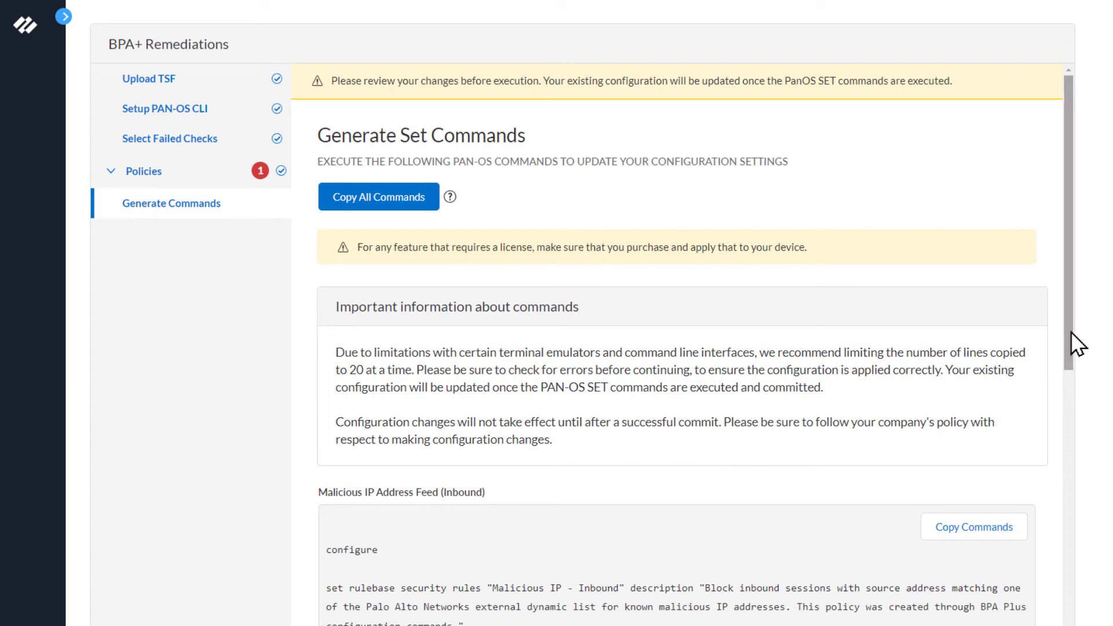
- Review the generated command list and copy the Malicious IP Address Feed (Inbound) commands
left_click_drag(1072, 332, 1086, 437)
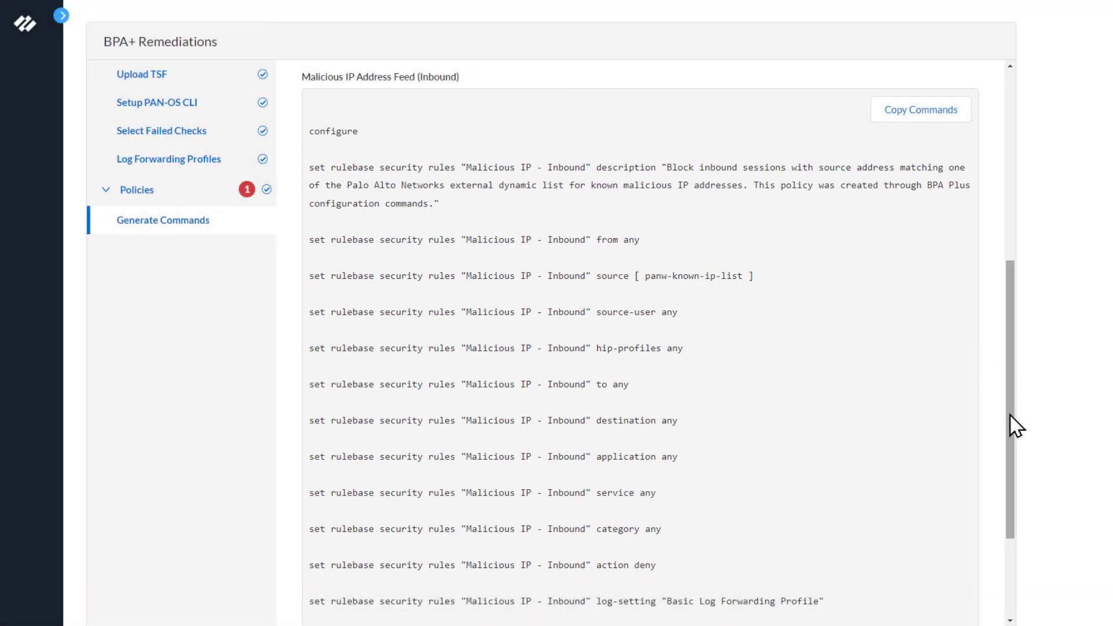
left_click_drag(1012, 428, 1011, 505)
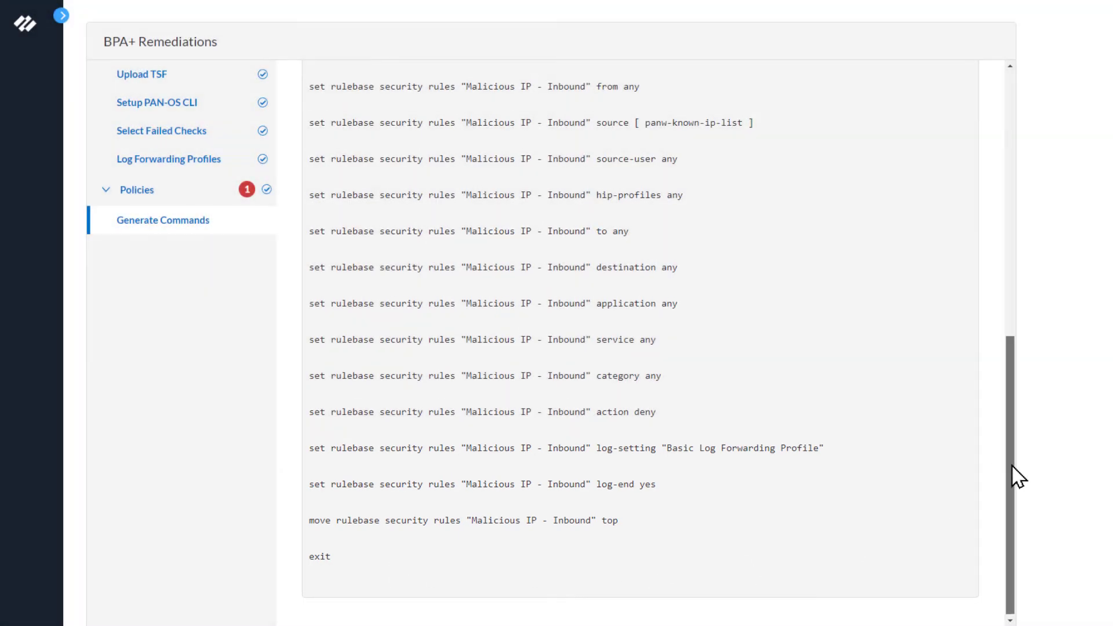
left_click_drag(1014, 478, 1026, 344)
scroll(1025, 343, "up", 3)
left_click(916, 395)
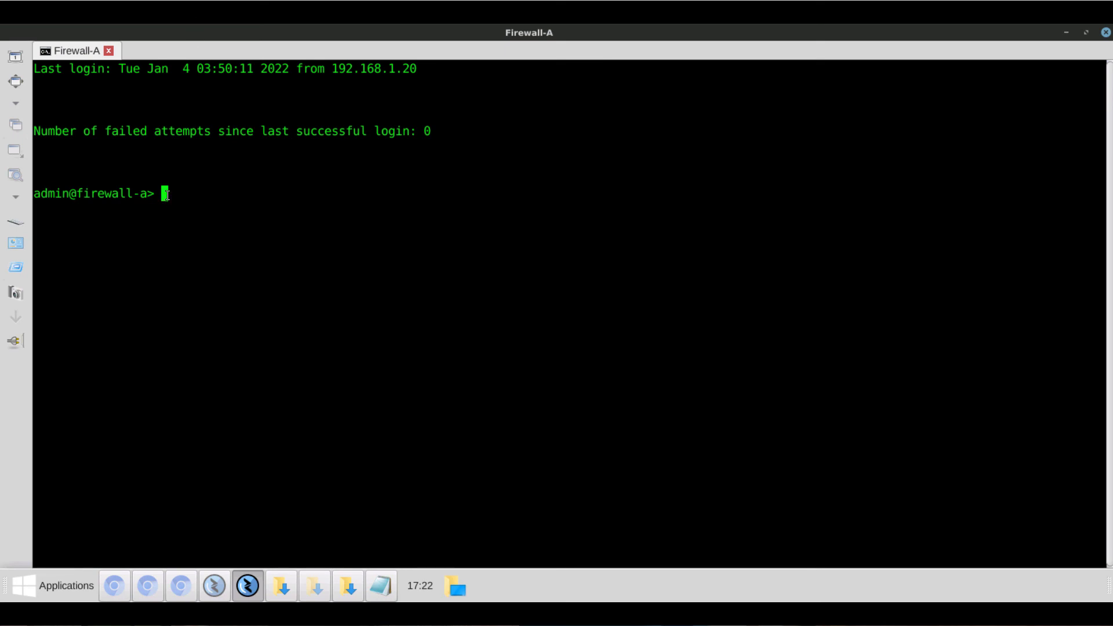
- Paste the Malicious IP - Inbound rule commands at the firewall prompt and review the output
right_click(168, 196)
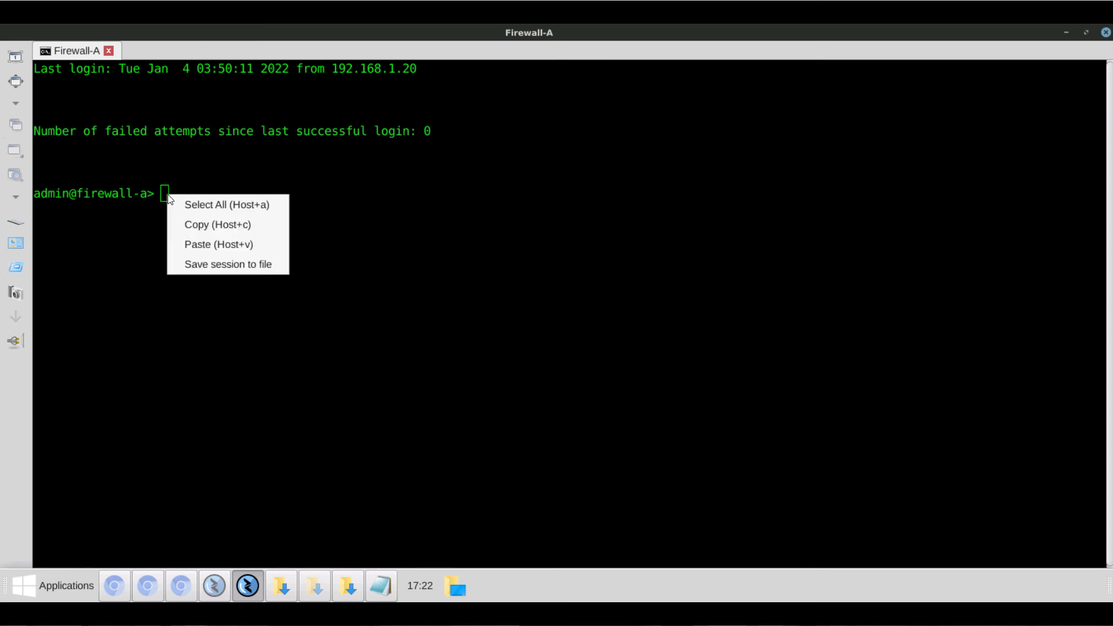
left_click(208, 246)
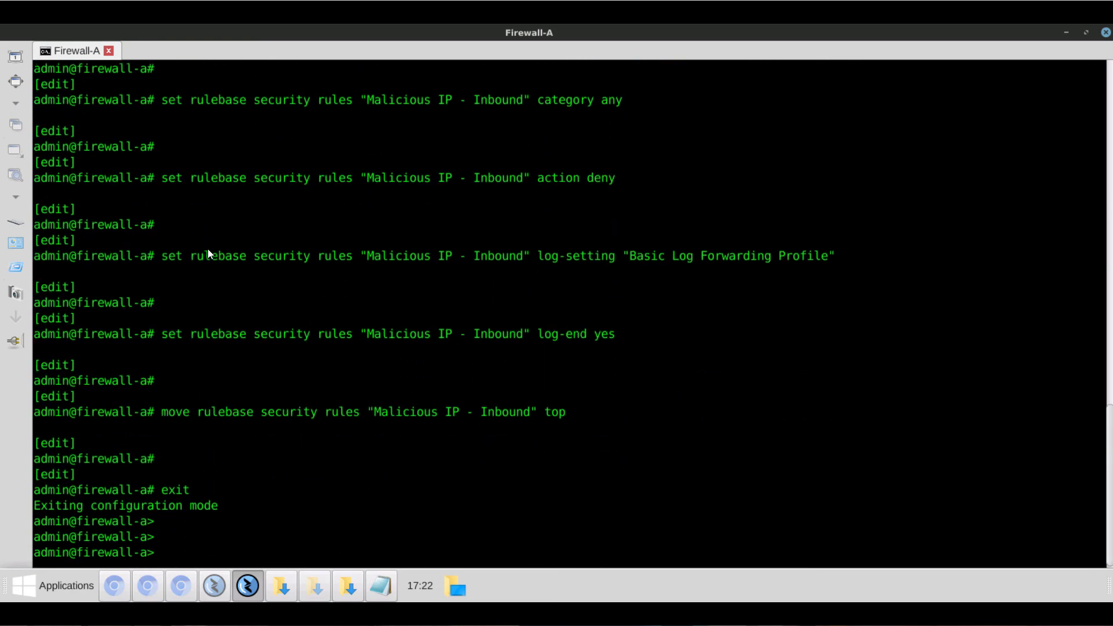
scroll(1098, 361, "up", 8)
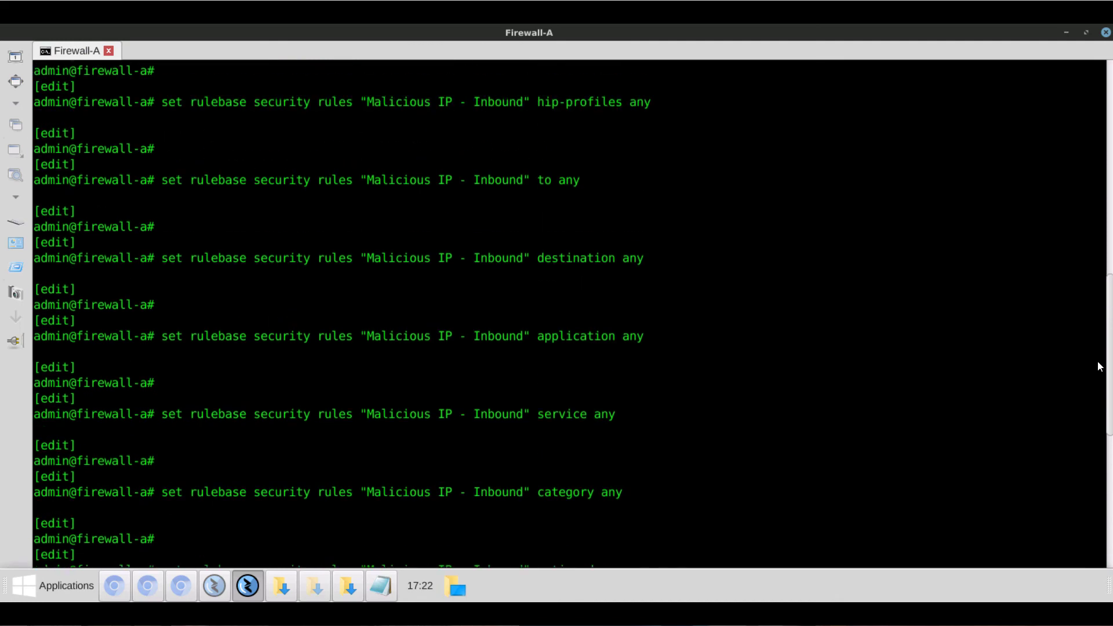
scroll(1097, 361, "up", 10)
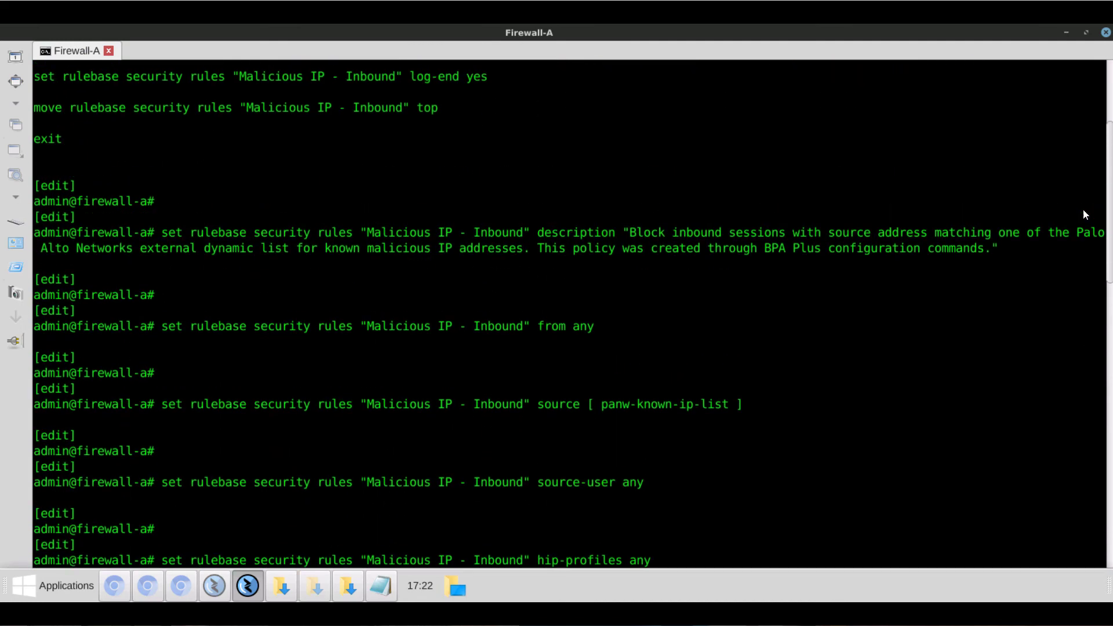
scroll(1084, 212, "up", 1)
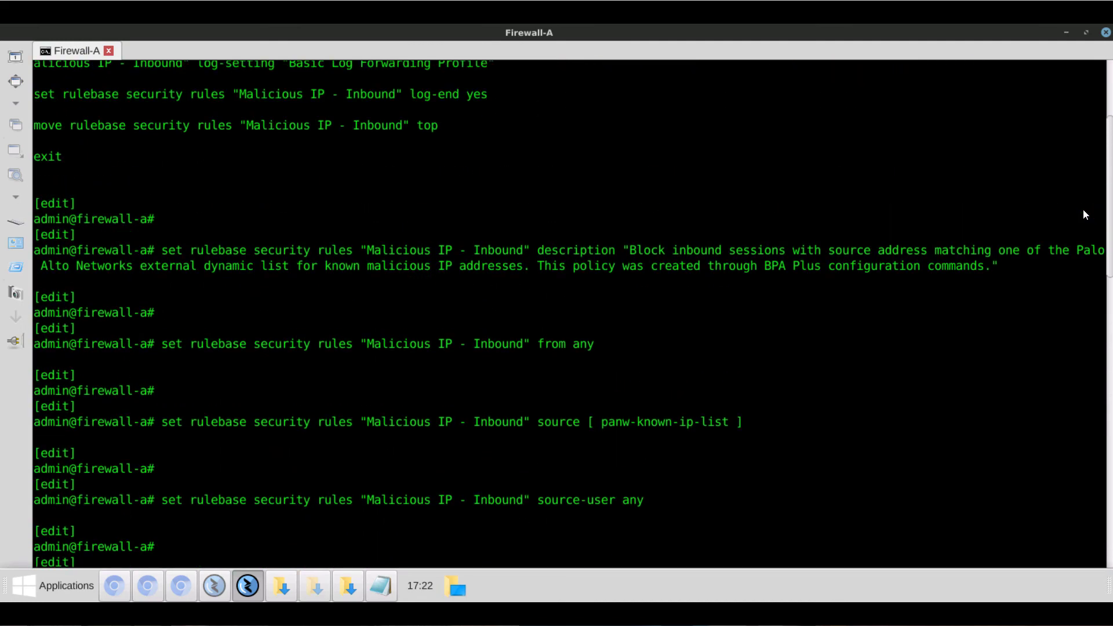
scroll(1086, 290, "down", 20)
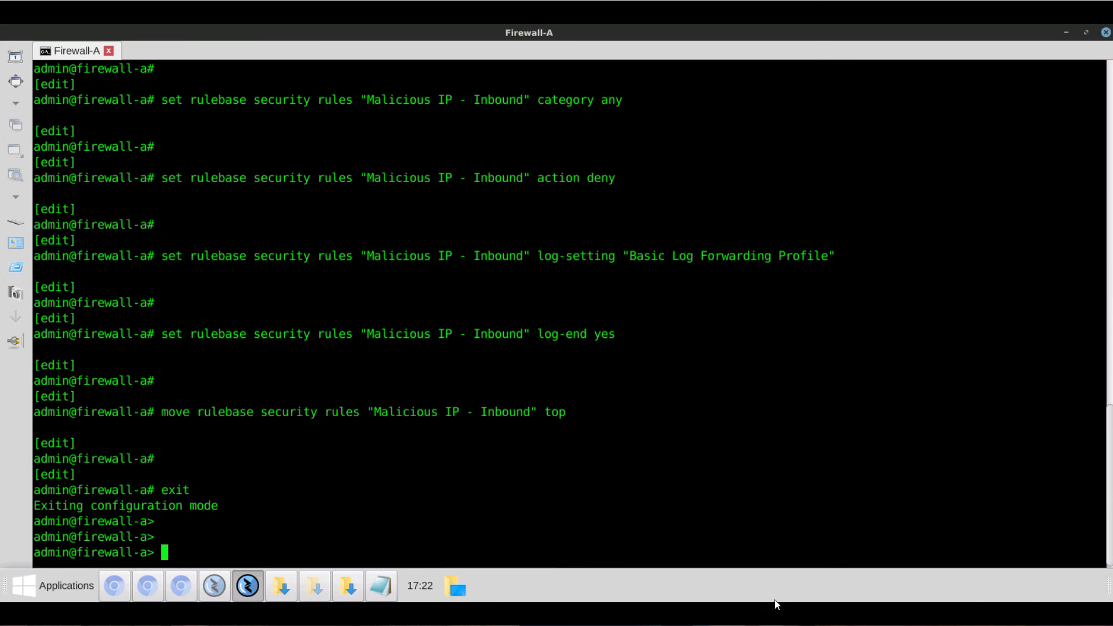
- Enter configure mode and commit the new configuration
type("configure")
key("Return")
type("comm")
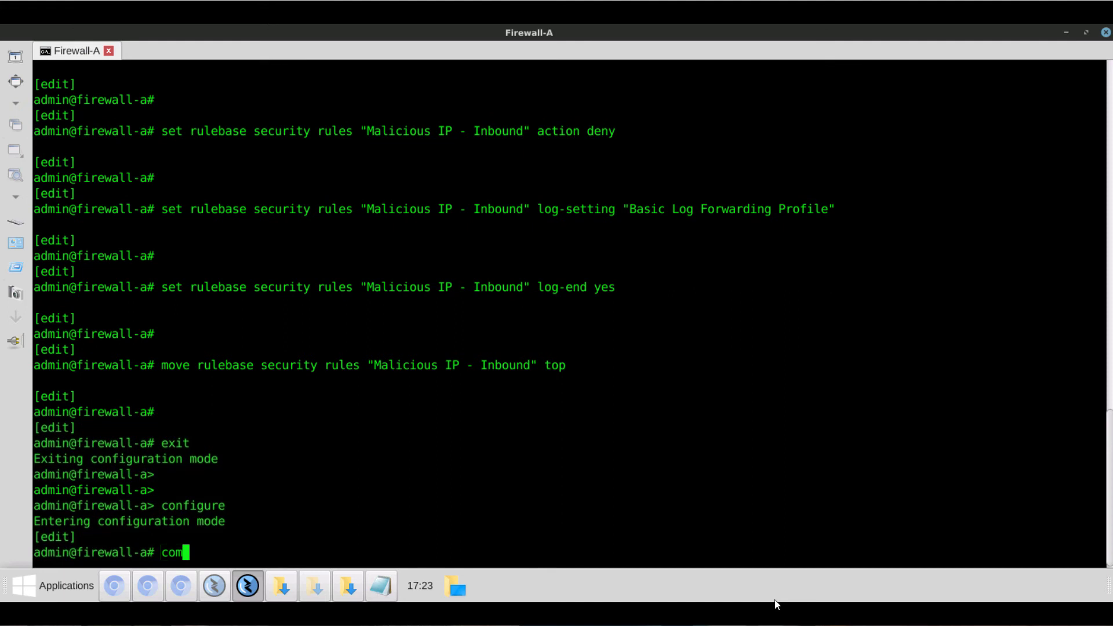
type("it")
key("Return")
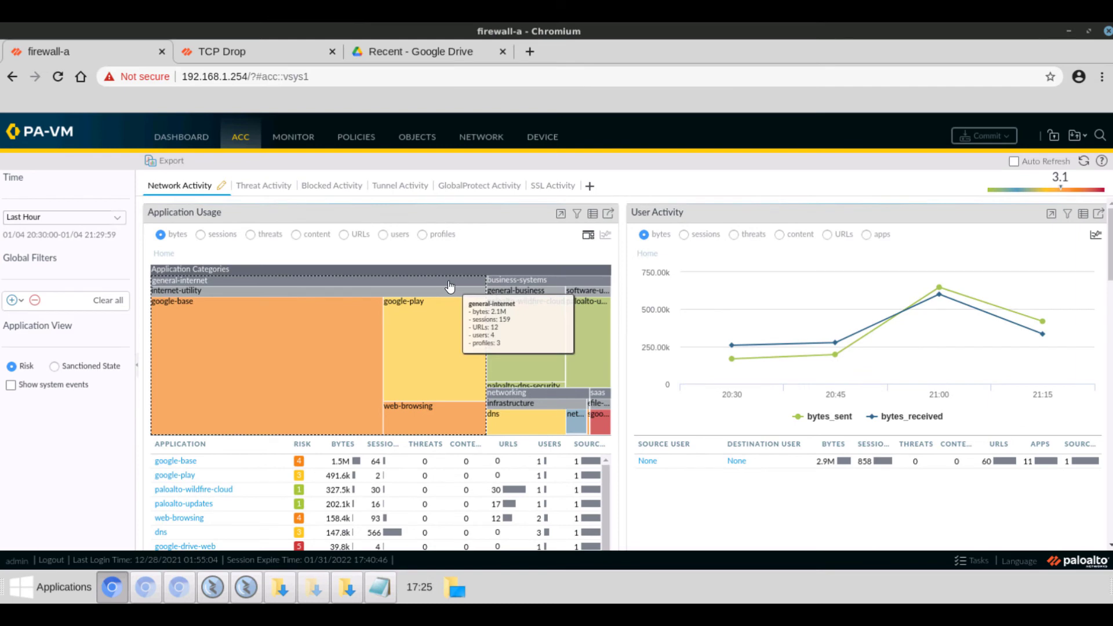
- Show Policies > Security to find Malicious IP - Inbound listed as rule 1
left_click(360, 139)
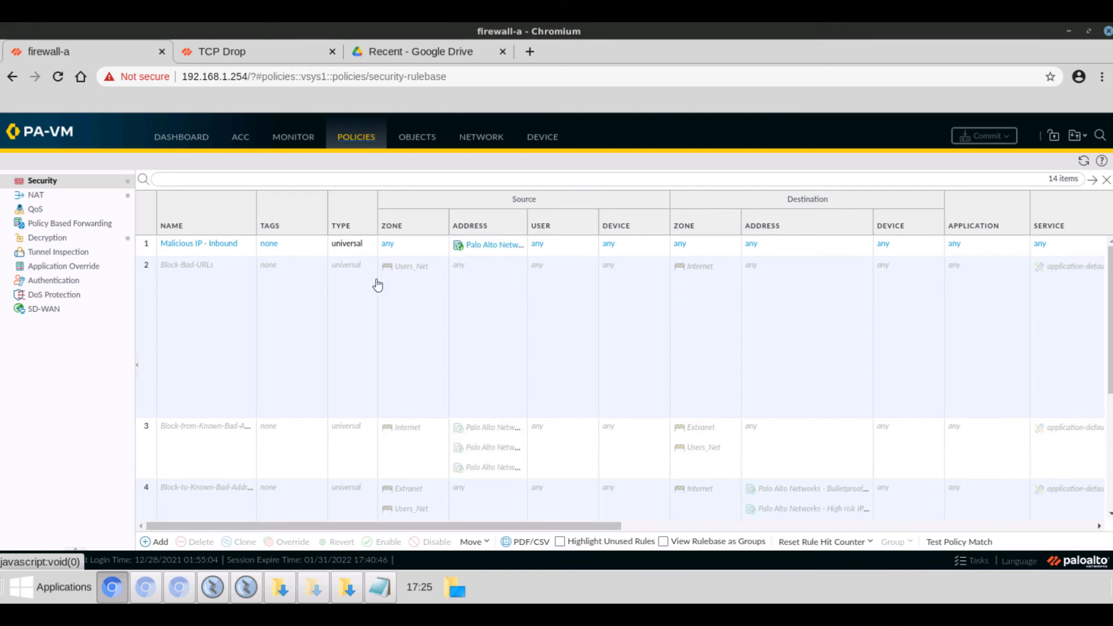
- Inspect the Malicious IP - Inbound rule's Source, Destination, Application, Service/URL and Actions tabs
left_click(193, 249)
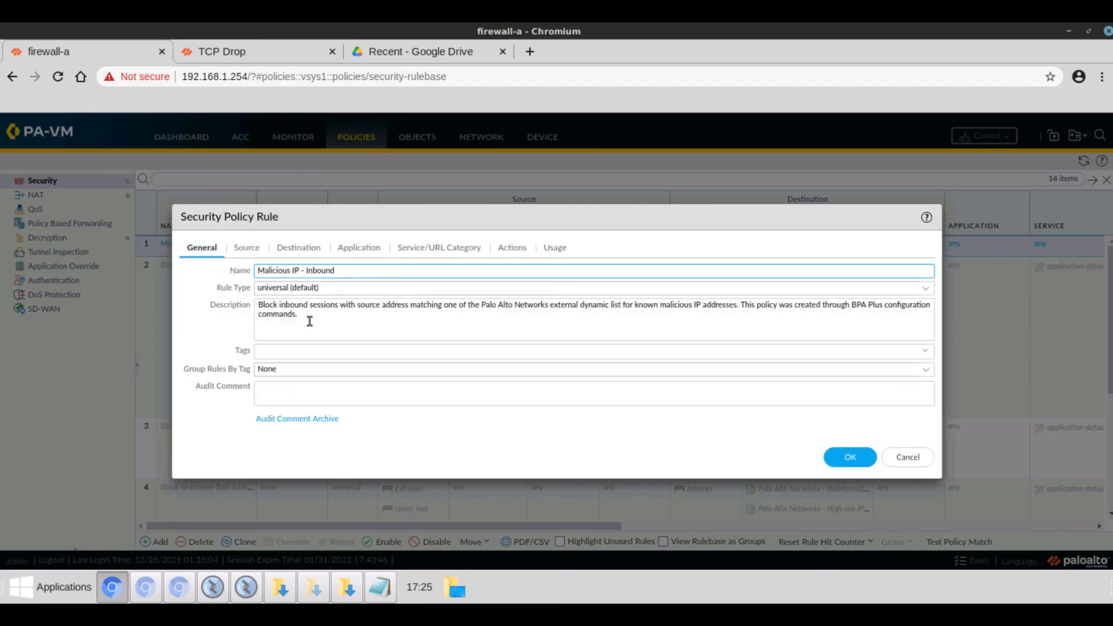
left_click(247, 249)
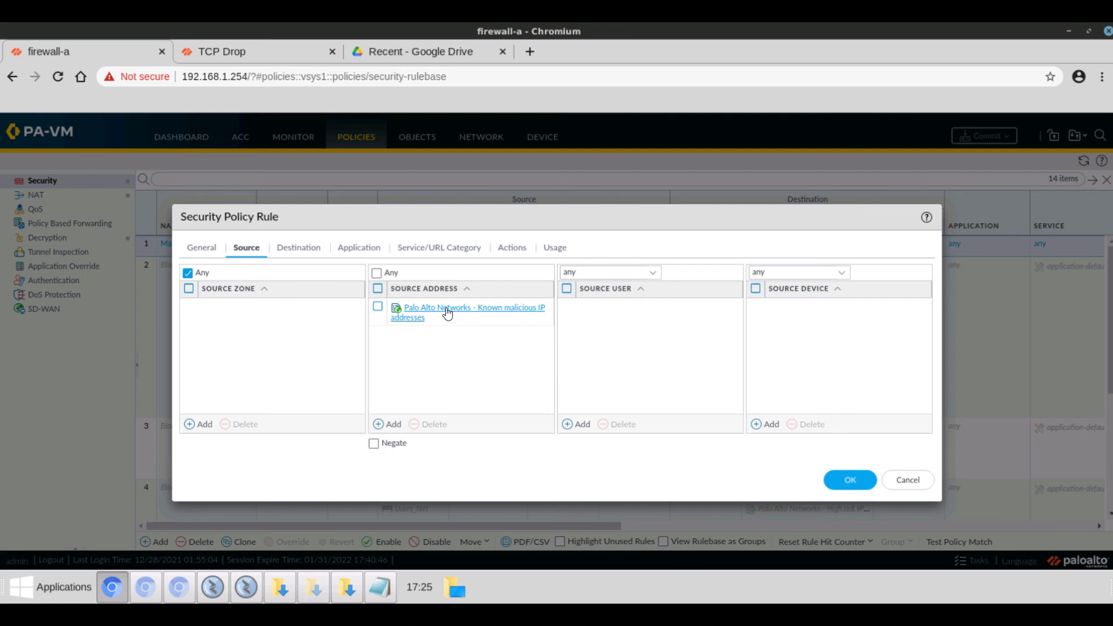
left_click(303, 250)
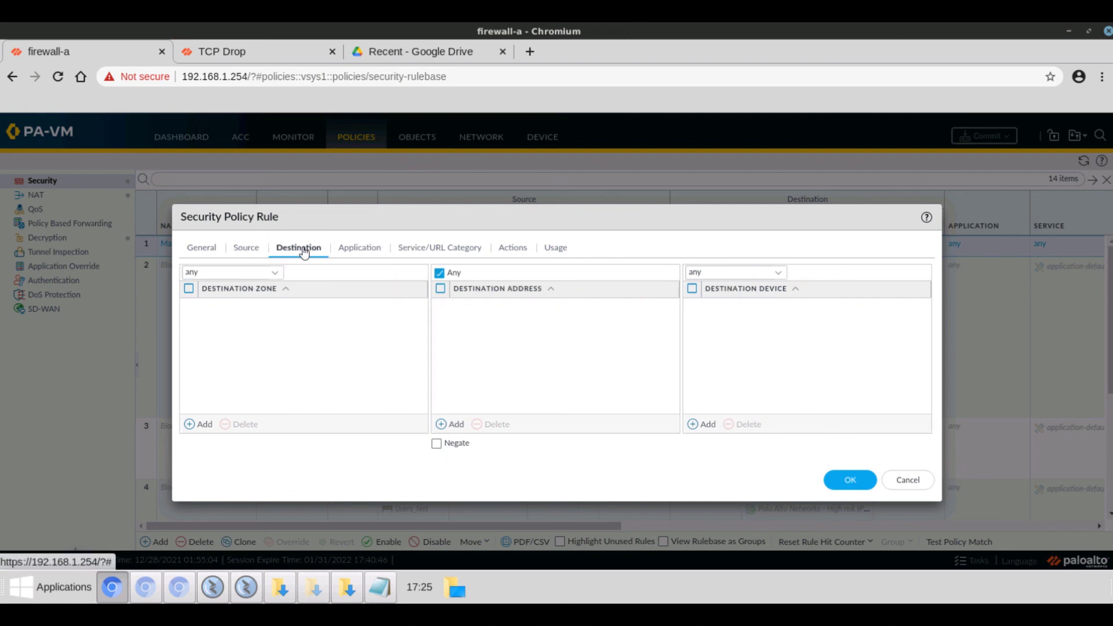
left_click(368, 249)
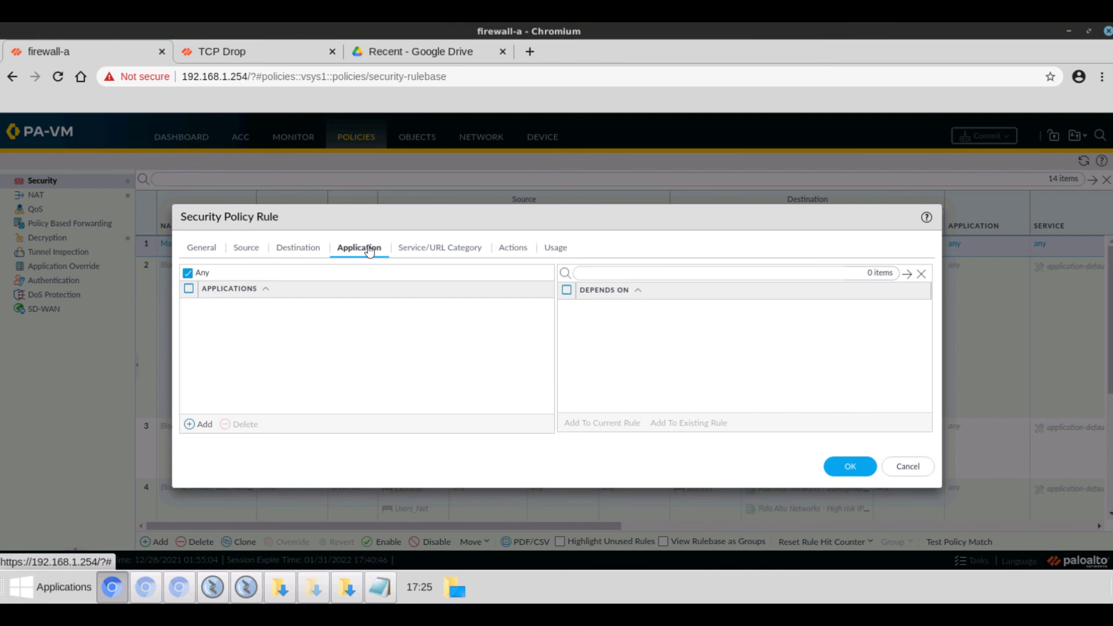
left_click(470, 250)
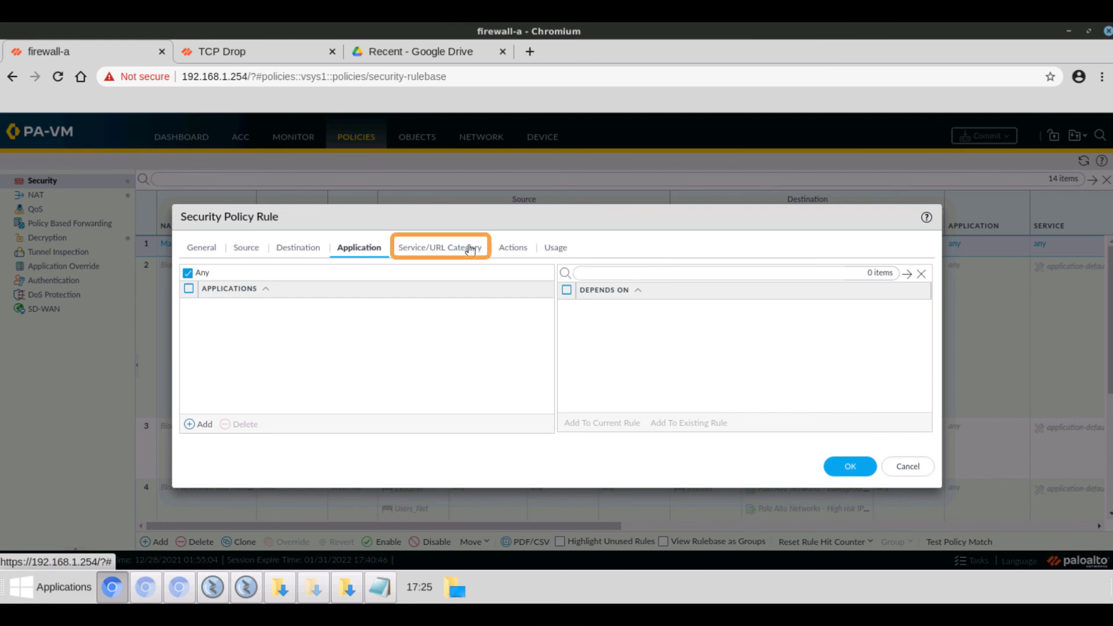
left_click(510, 254)
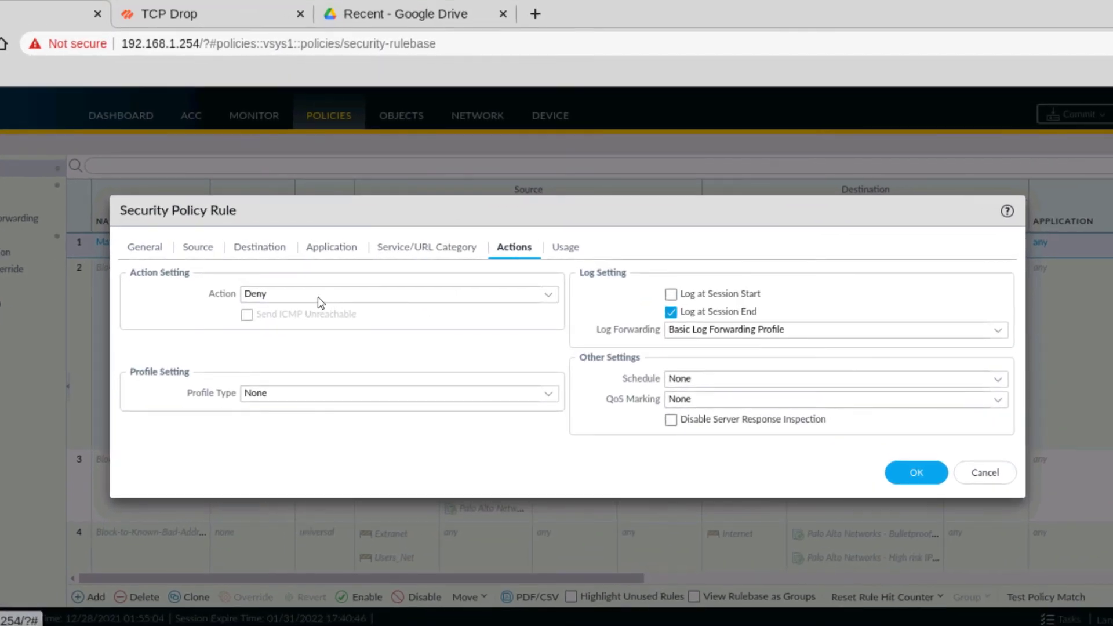